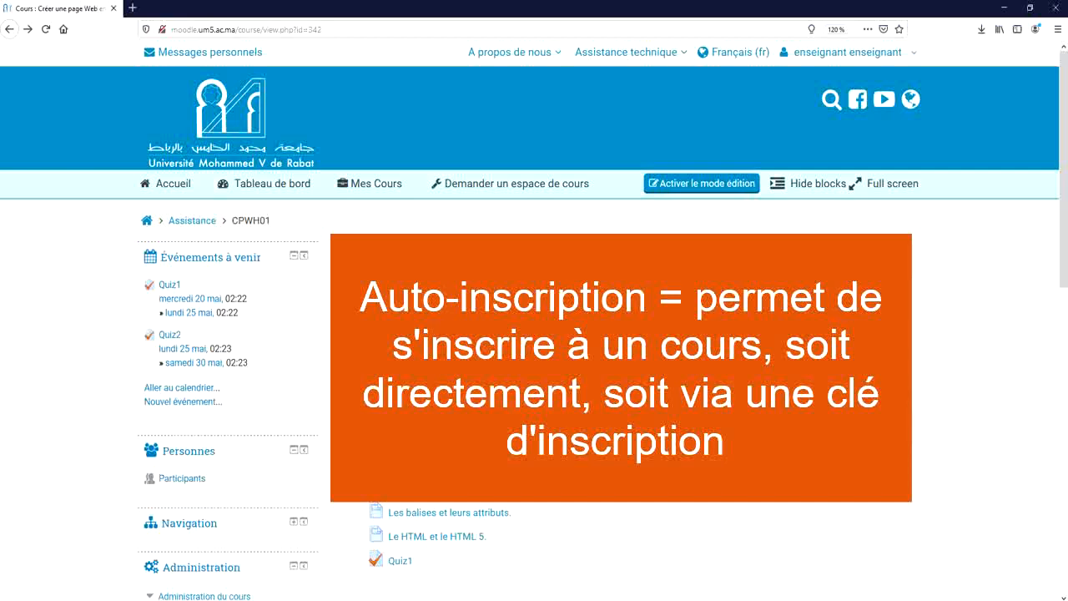
# Enable the Auto-inscription (Étudiant) method on the course's Méthodes d'inscription page
pyautogui.scroll(-2, 534, 333)
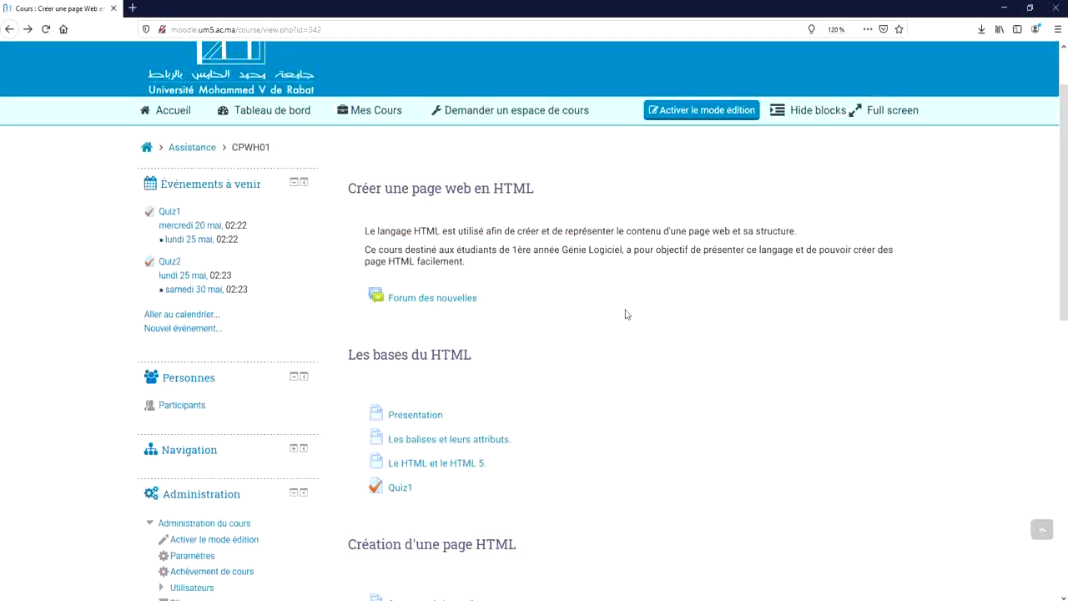
pyautogui.scroll(-5, 627, 314)
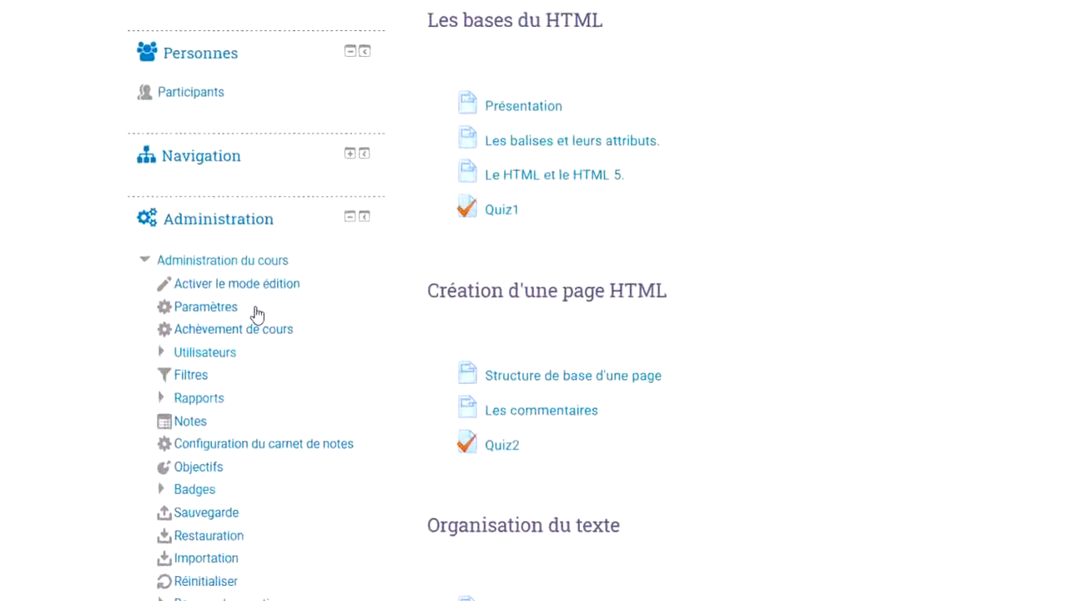
pyautogui.click(213, 352)
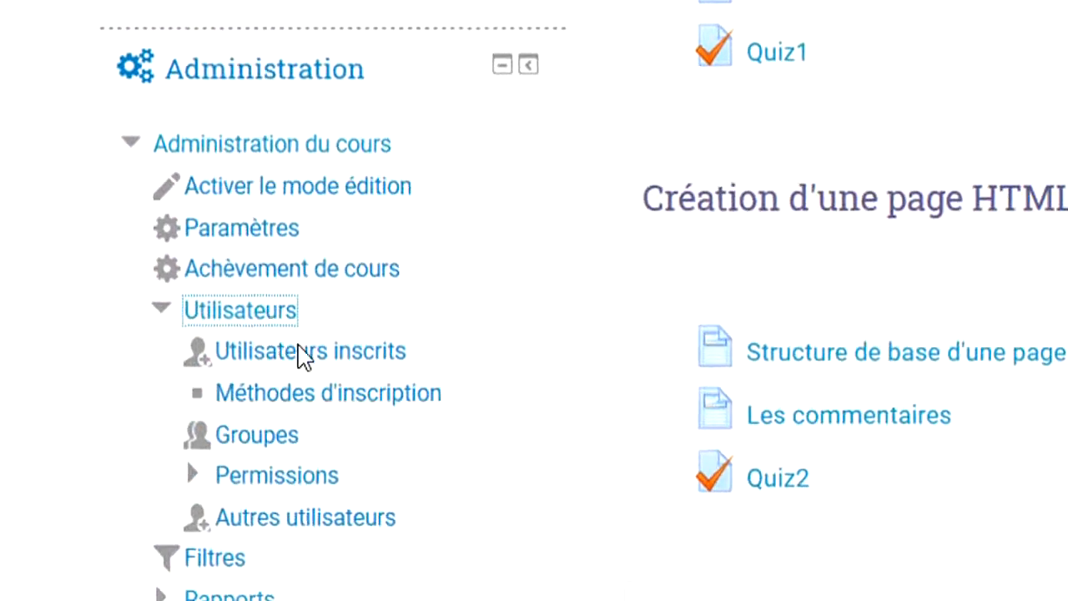
pyautogui.click(321, 392)
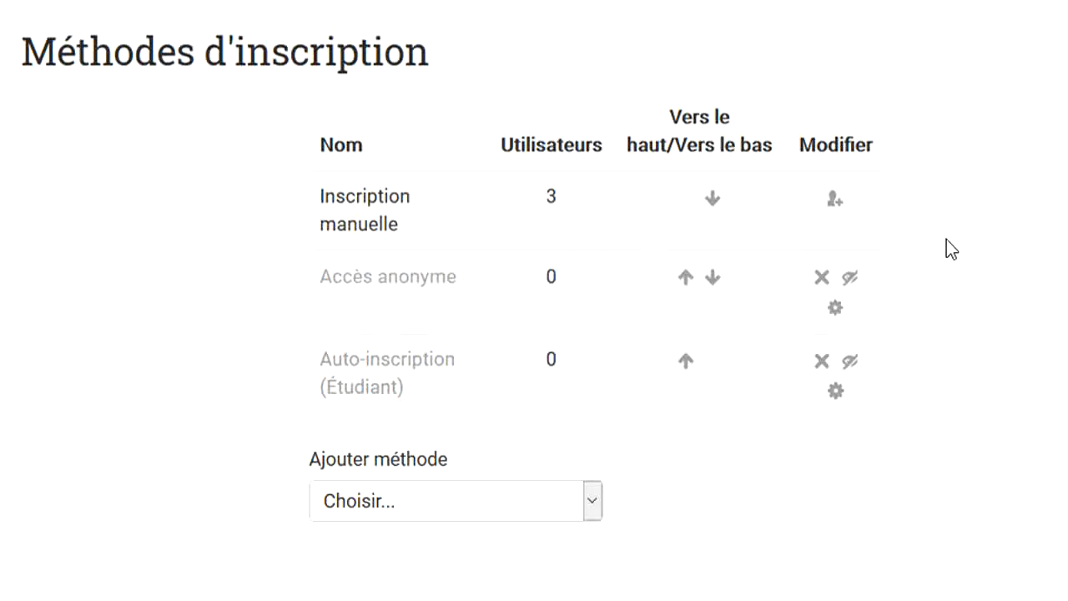
pyautogui.click(850, 362)
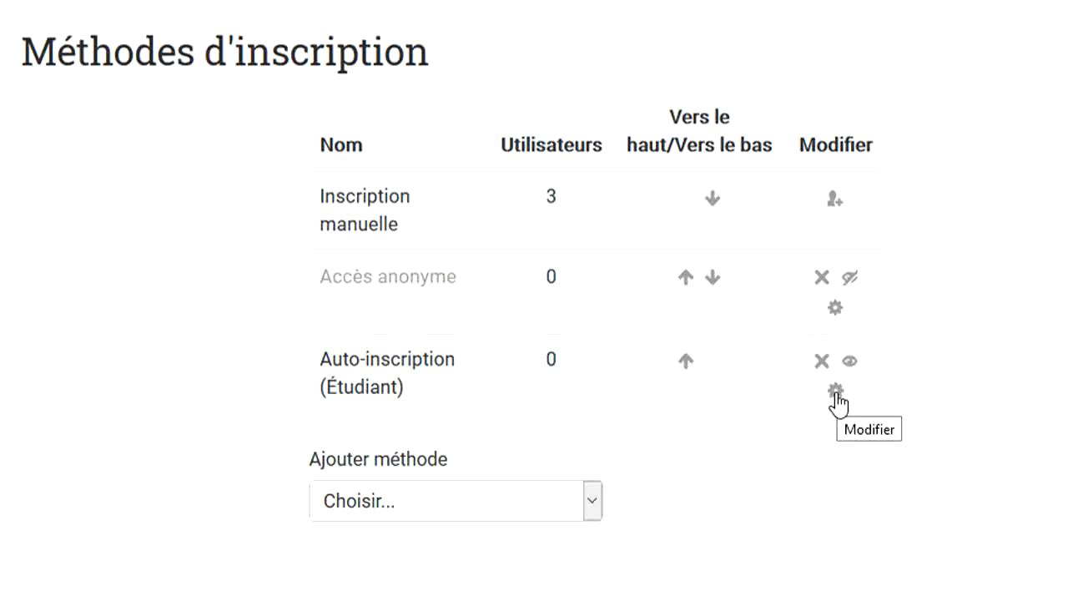
# Enter 1A_GL as the custom instance name in the Auto-inscription settings
pyautogui.click(834, 396)
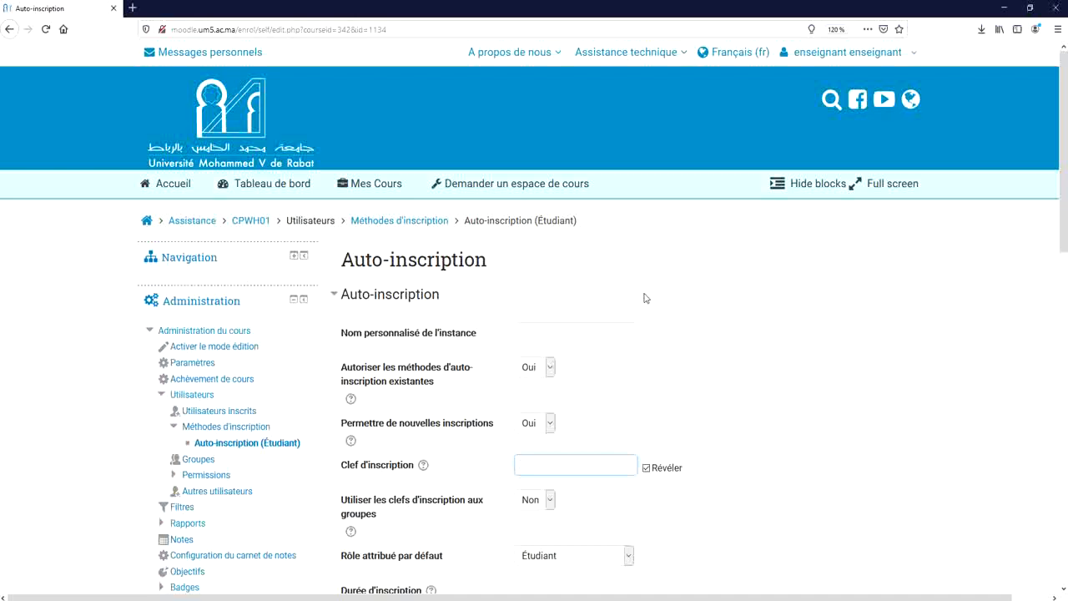
pyautogui.click(603, 333)
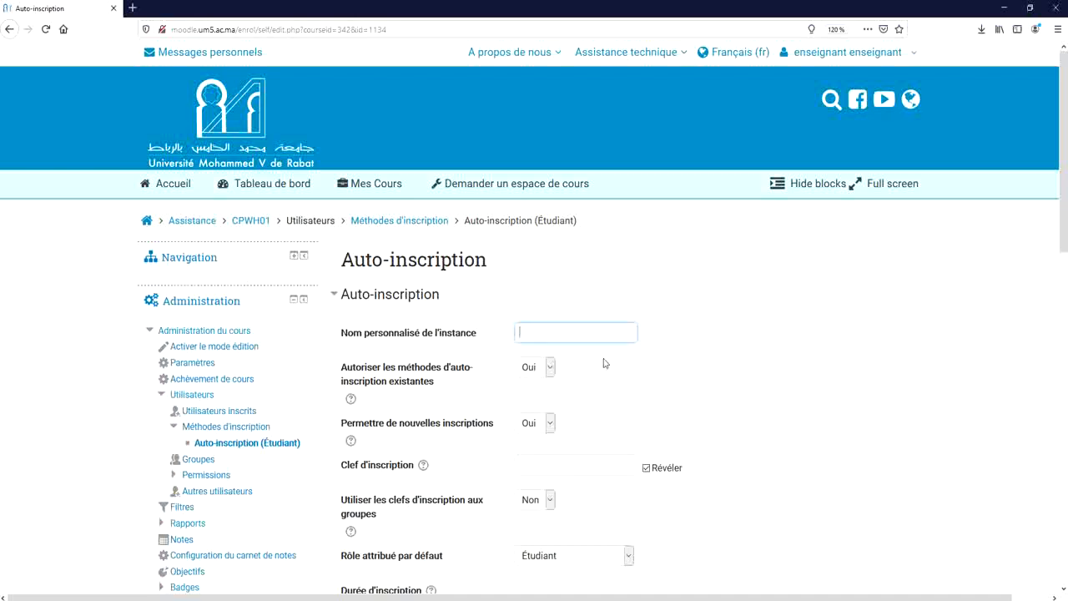
pyautogui.write('1A_GL')
pyautogui.scroll(-2, 565, 336)
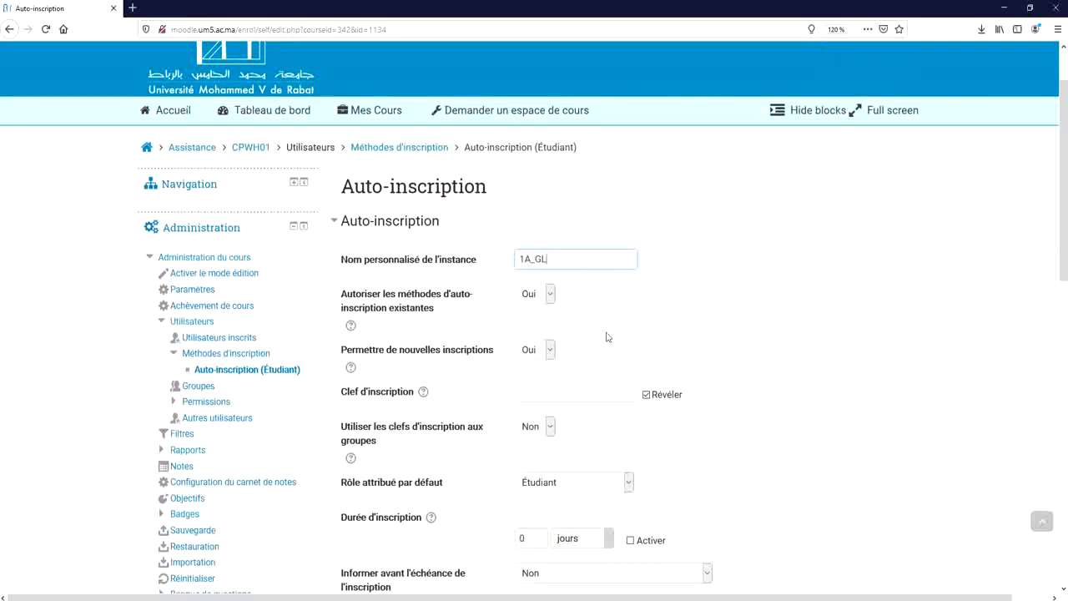
pyautogui.scroll(-2, 605, 334)
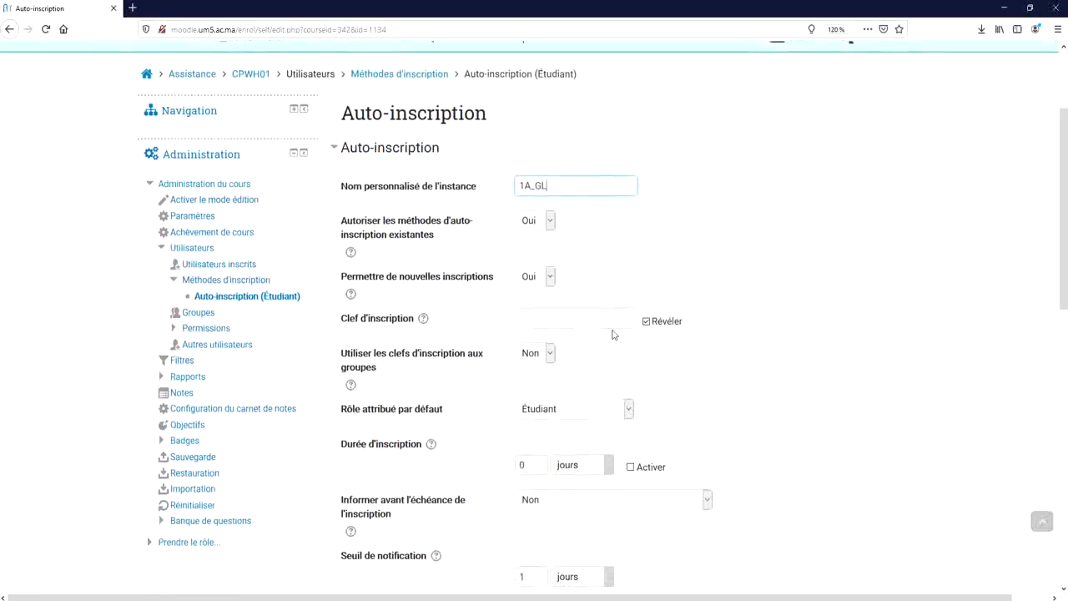
# Fill in the Clef d'inscription field with the enrolment key for 1A_GL
pyautogui.click(546, 322)
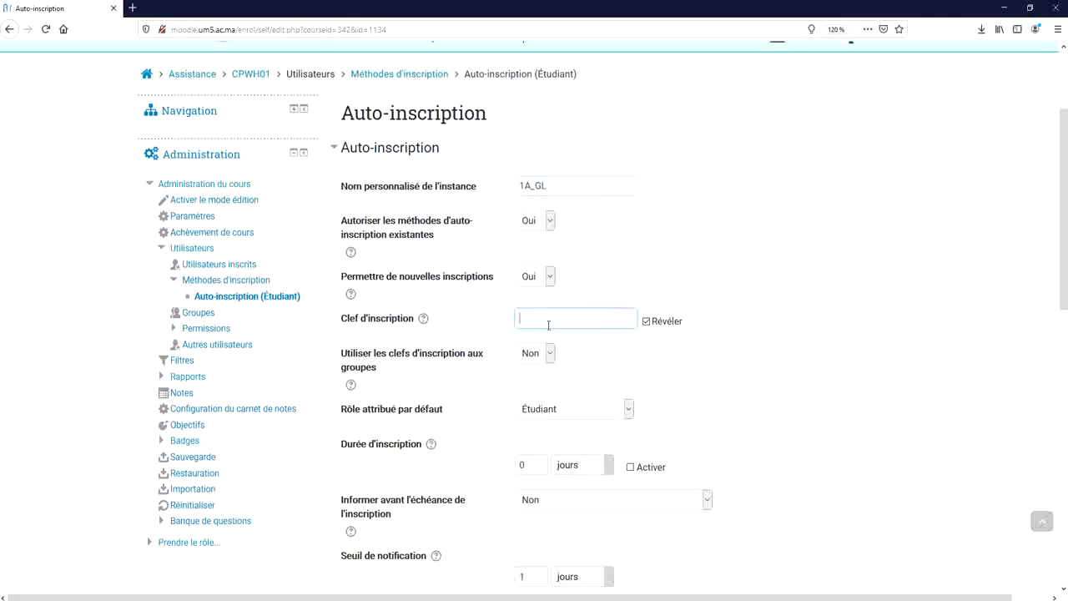
pyautogui.click(673, 410)
pyautogui.scroll(-3, 672, 409)
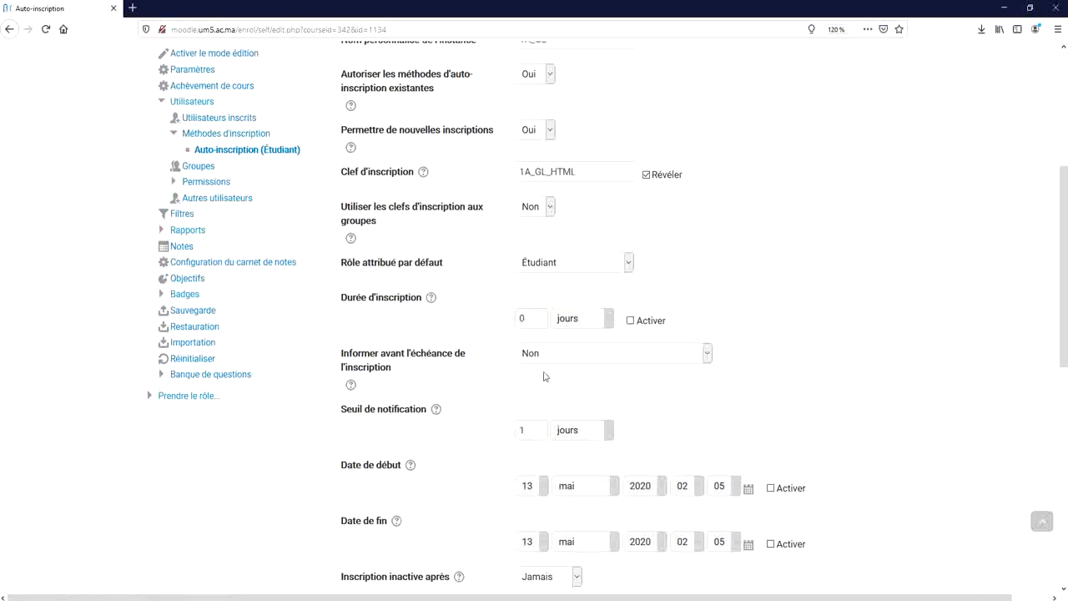
# Activate the 13 mai 2020 Date de début and save the 1A_GL instance
pyautogui.scroll(-3, 699, 367)
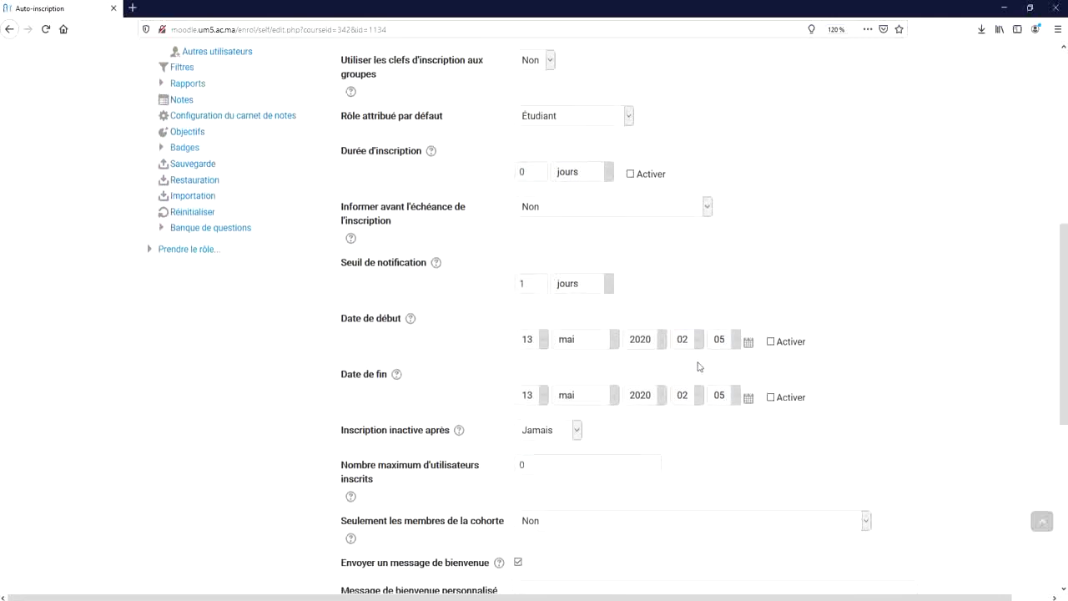
pyautogui.scroll(-2, 699, 367)
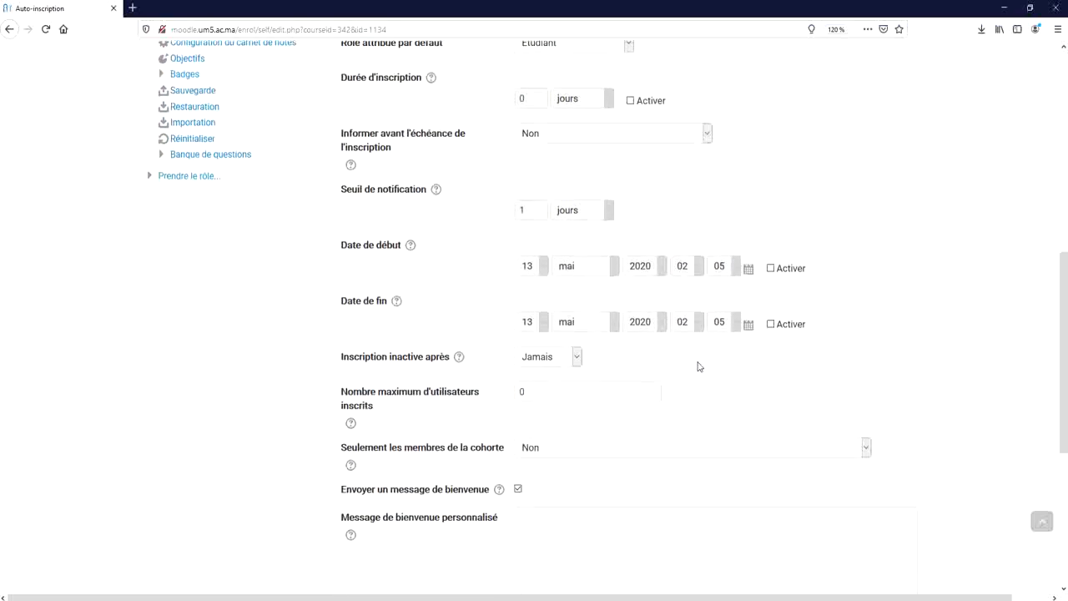
pyautogui.scroll(-2, 700, 367)
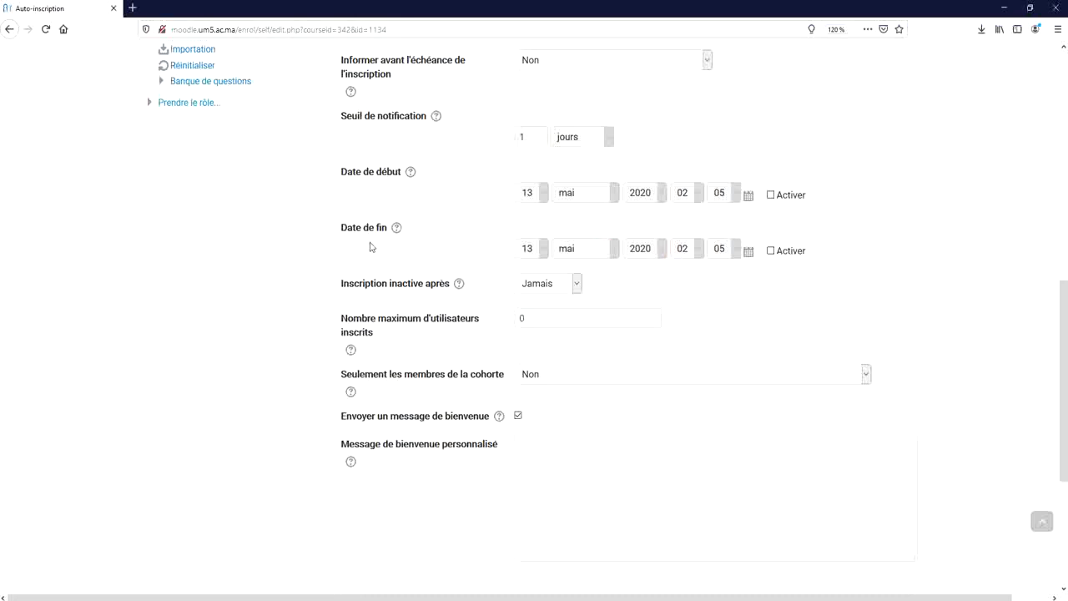
pyautogui.click(772, 197)
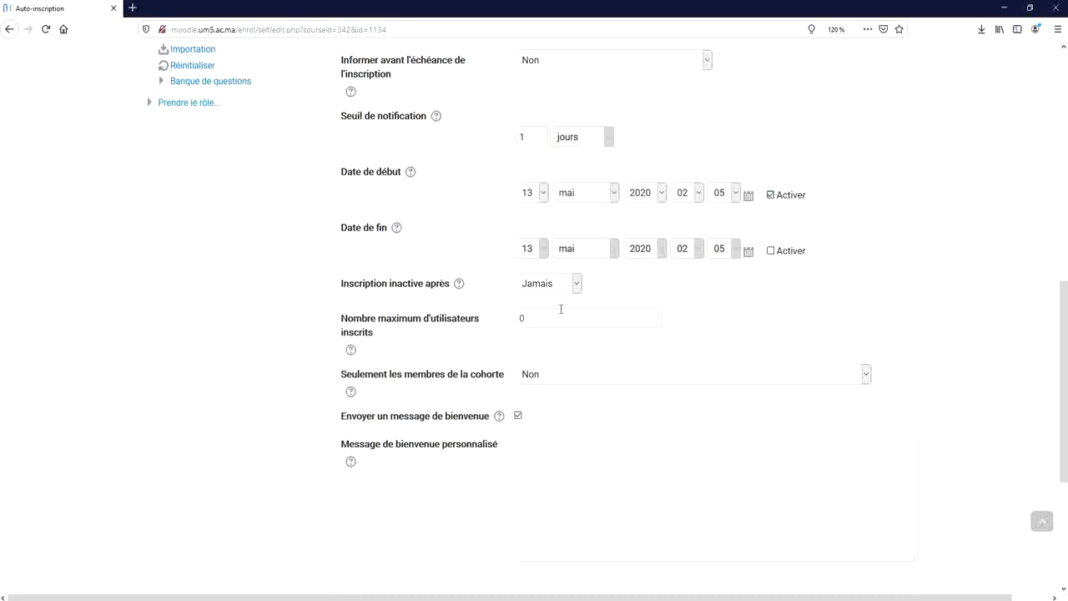
pyautogui.scroll(-2, 703, 306)
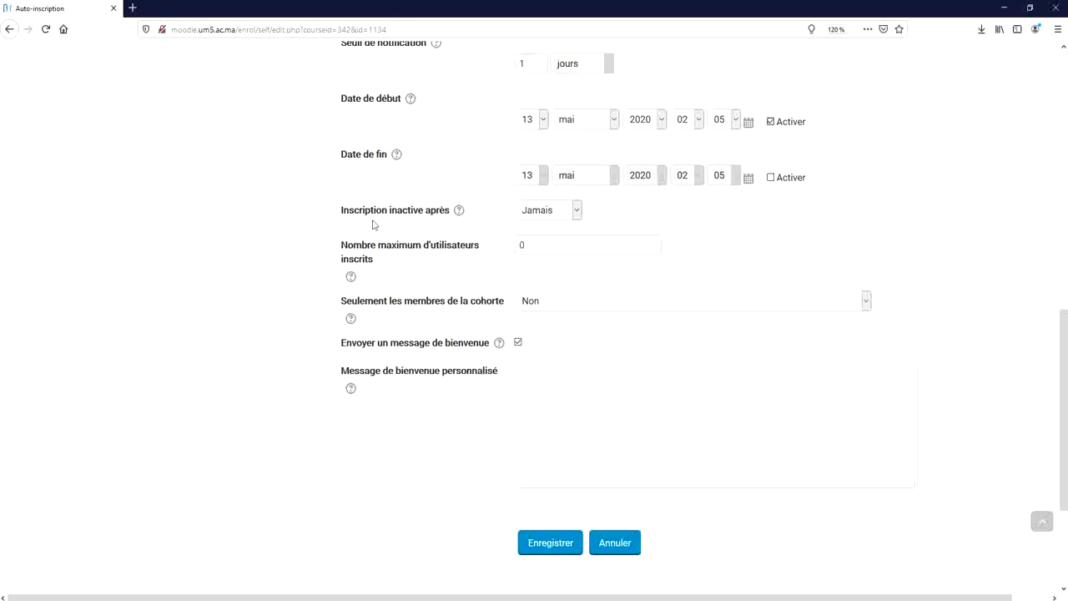
pyautogui.click(543, 553)
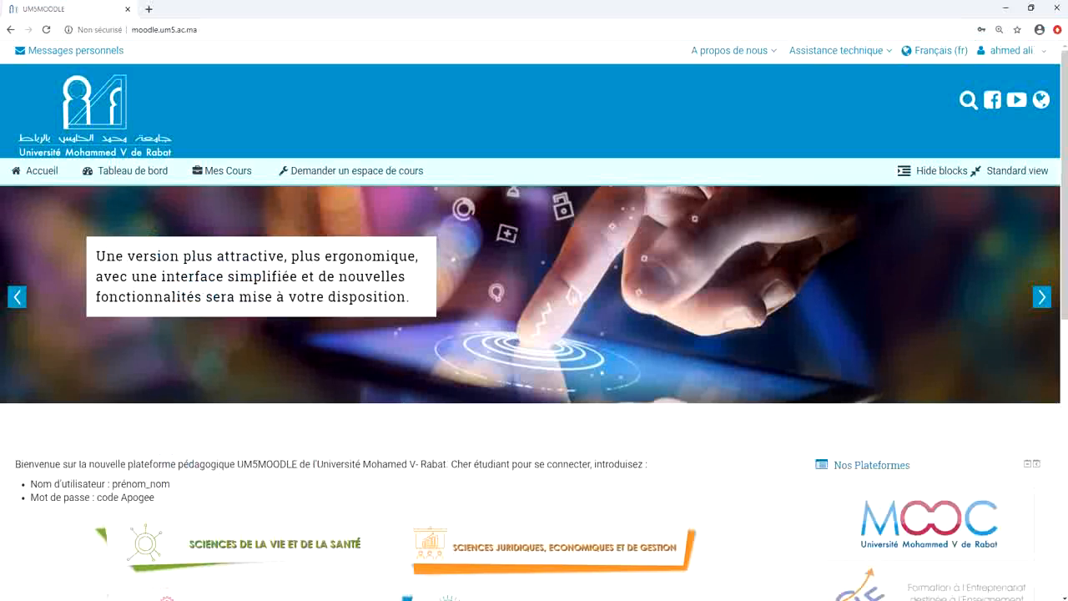
# As the student, go to Assistance technique > Aide to reach the Assistance category
pyautogui.click(1009, 51)
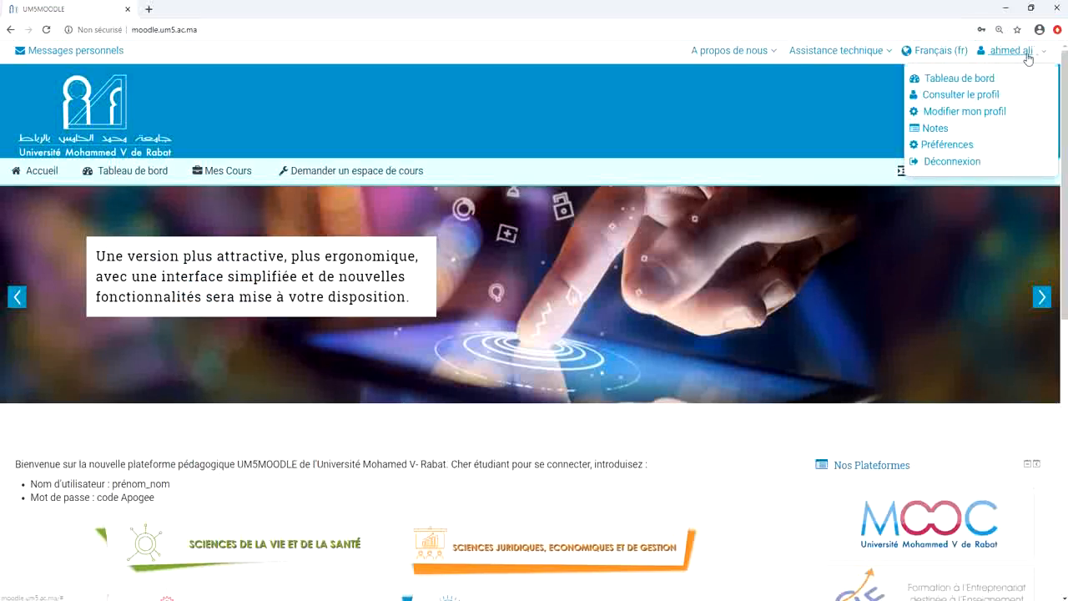
pyautogui.click(482, 77)
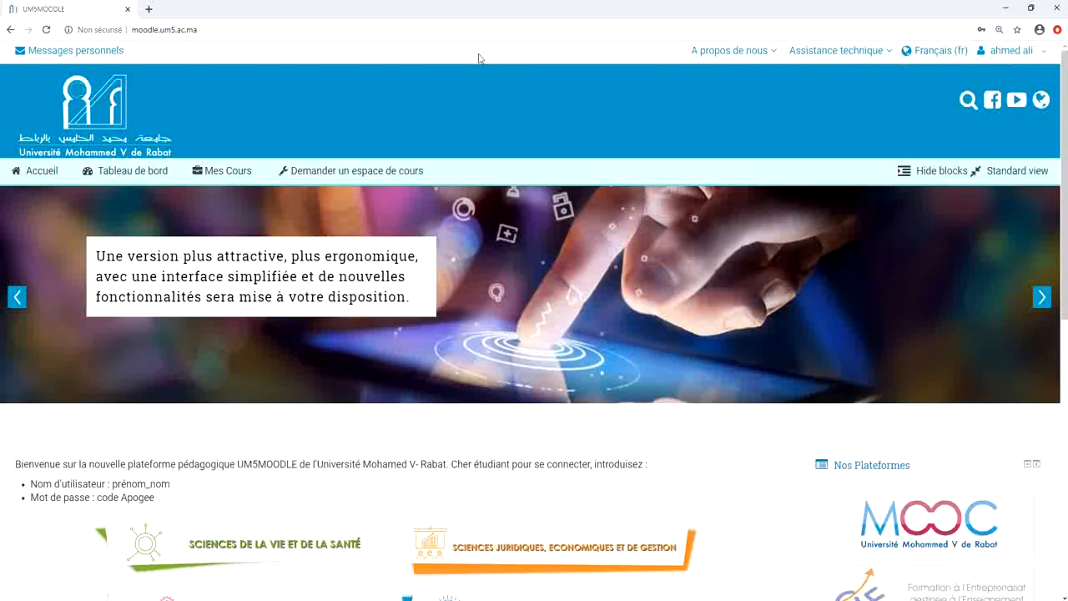
pyautogui.click(830, 51)
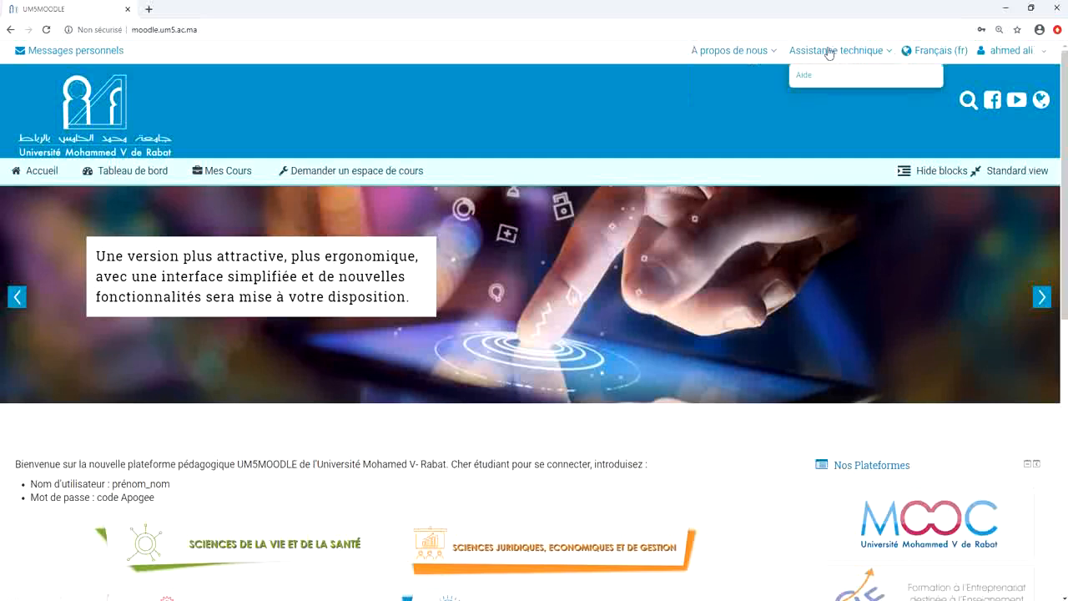
pyautogui.click(816, 77)
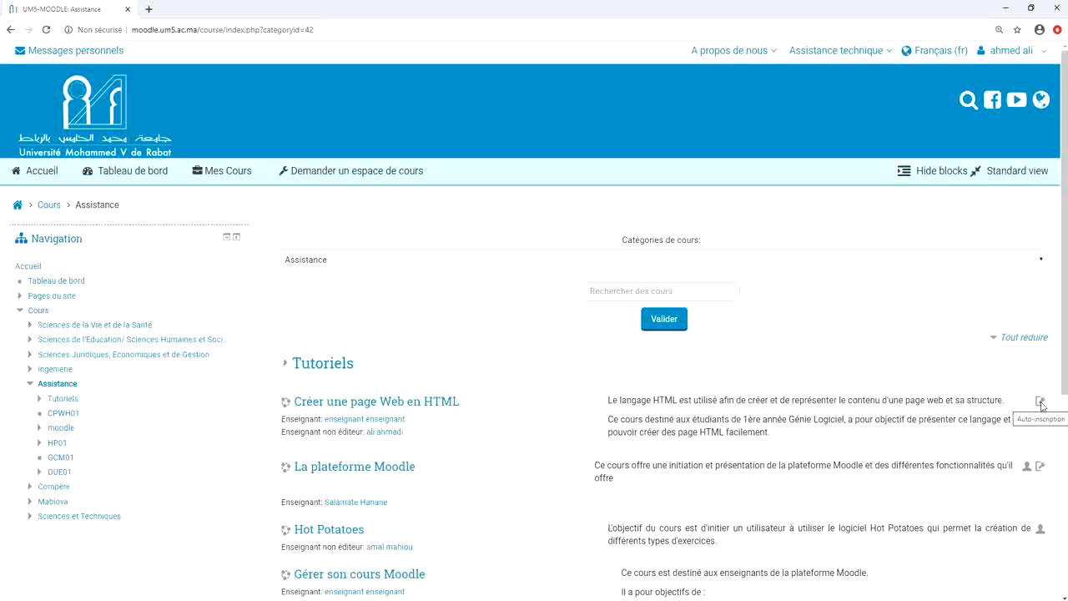
# Open Créer une page Web en HTML, enter and reveal the enrolment key, and enrol
pyautogui.click(413, 403)
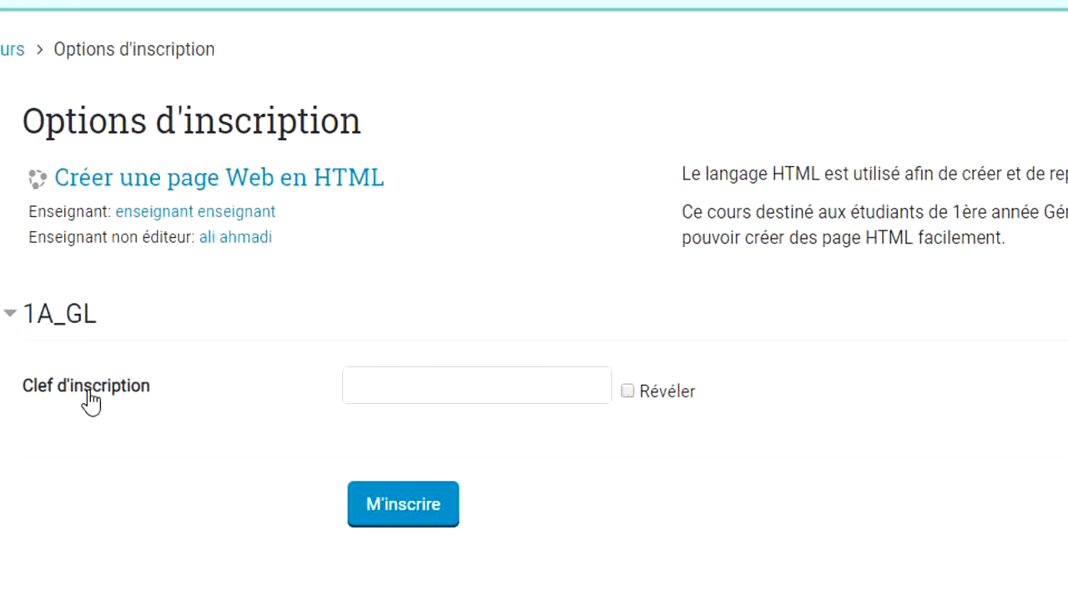
pyautogui.click(425, 391)
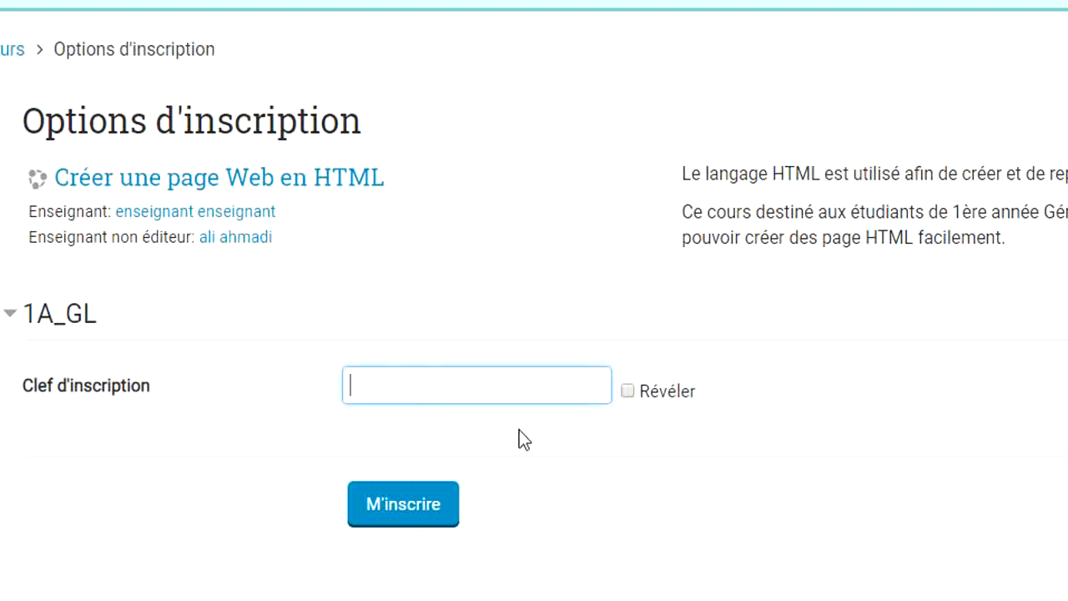
pyautogui.click(627, 391)
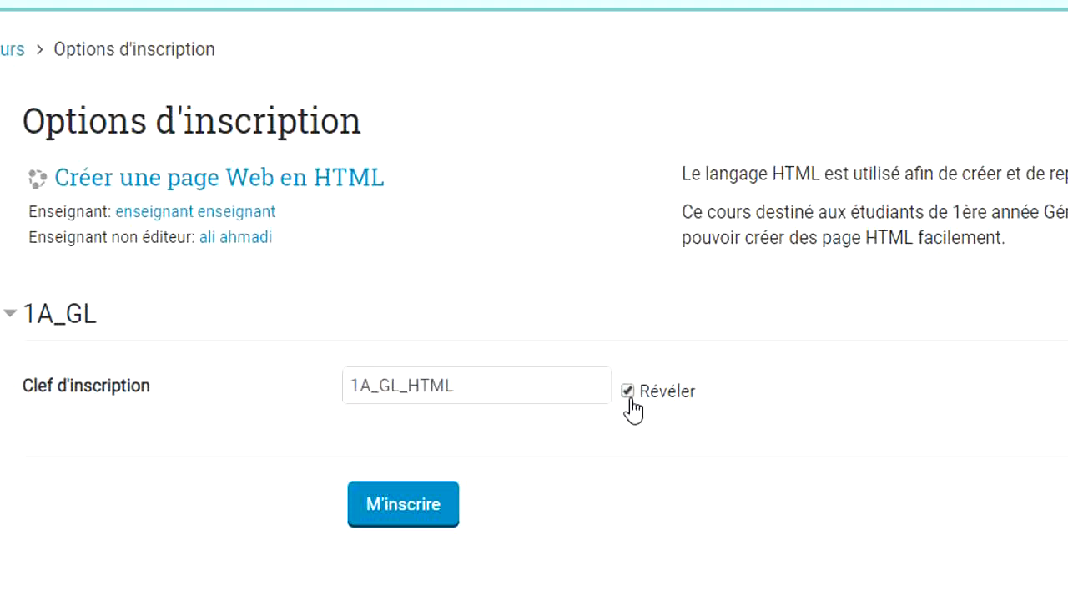
pyautogui.click(413, 518)
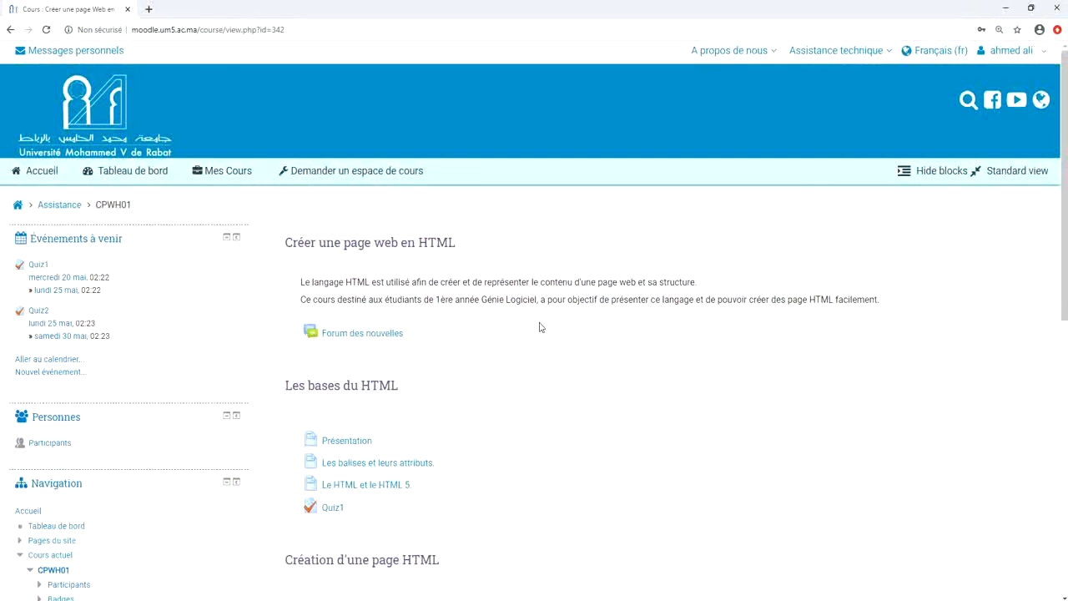
pyautogui.scroll(-2, 539, 327)
pyautogui.scroll(-2, 539, 327)
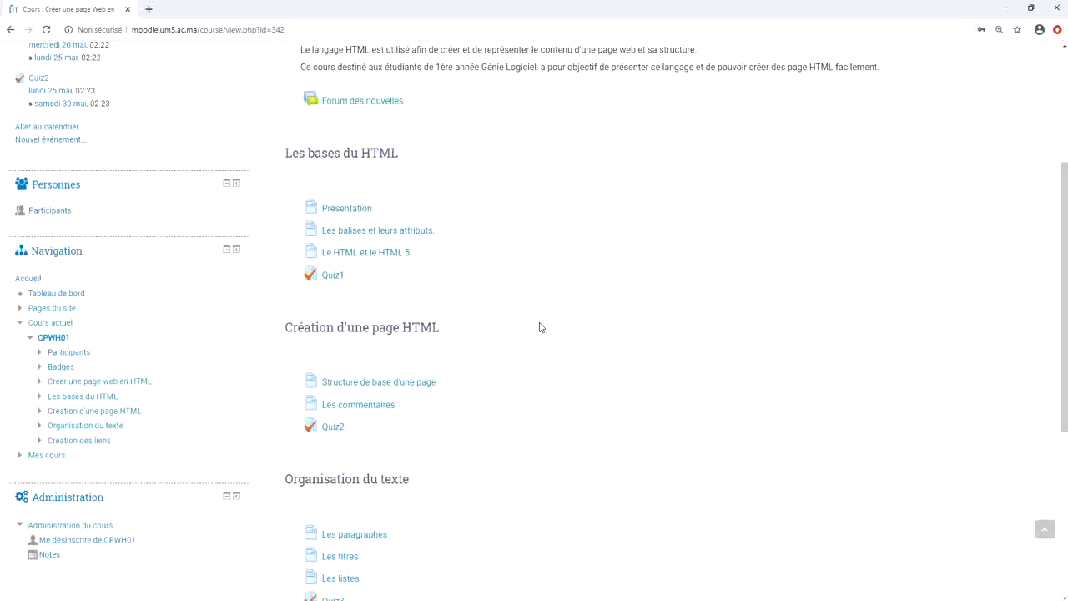
pyautogui.scroll(-1, 539, 327)
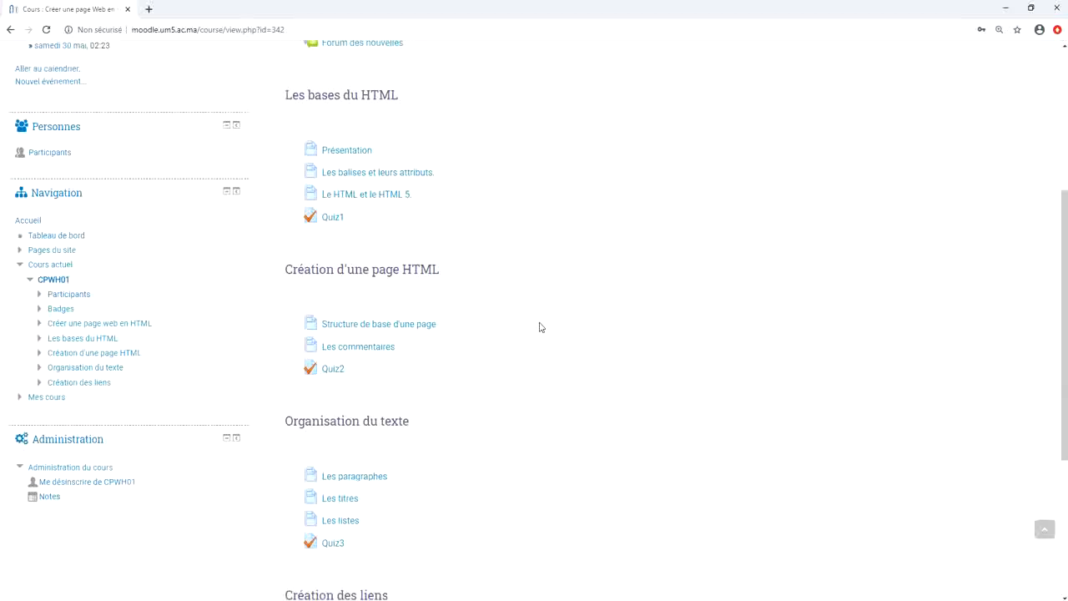